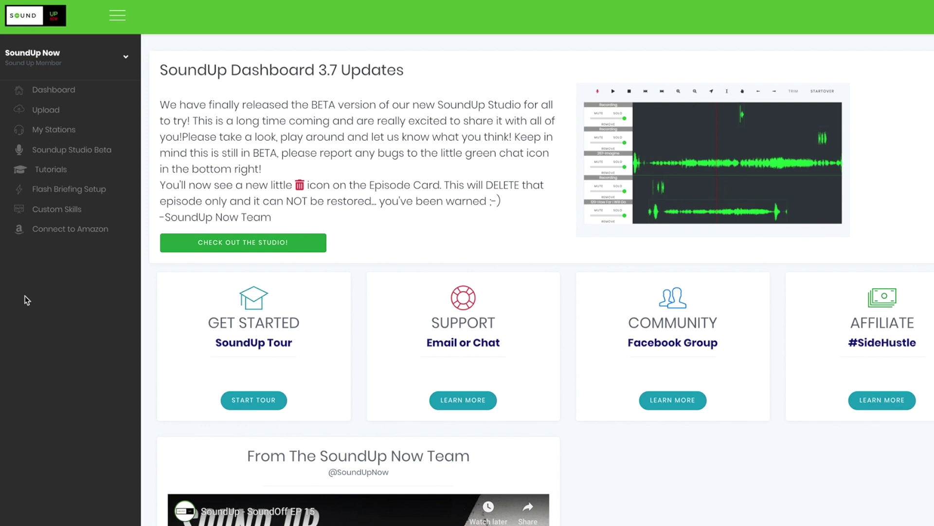
Go to the Soundup Studio Beta page from the SoundUp Now sidebar
{"action": "left_click", "coordinate": [63, 149]}
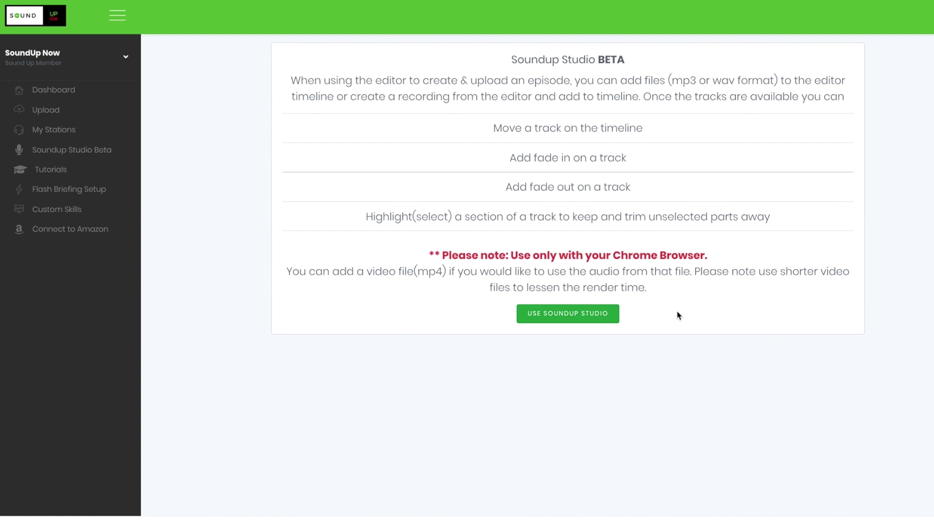
{"action": "left_click", "coordinate": [559, 319]}
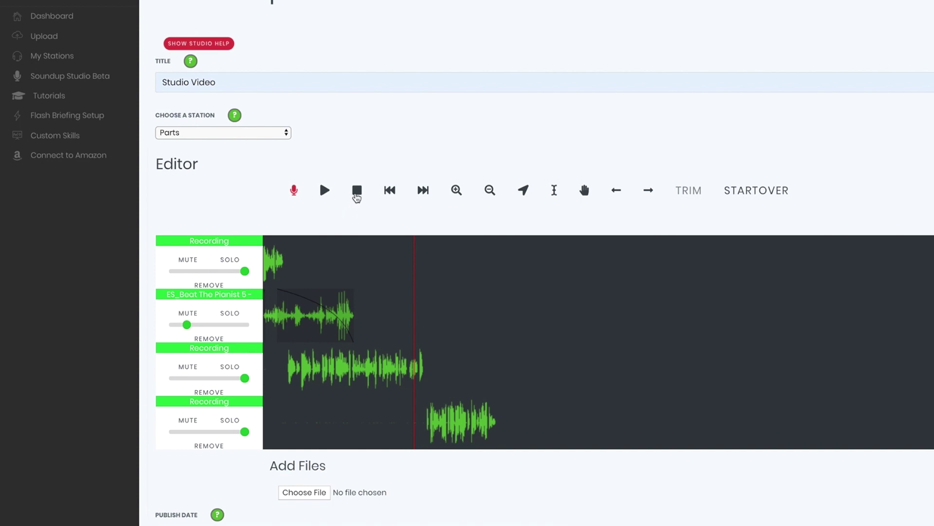
{"action": "left_click", "coordinate": [389, 190]}
{"action": "left_click", "coordinate": [423, 190]}
{"action": "left_click", "coordinate": [456, 190]}
{"action": "scroll", "coordinate": [499, 299], "scroll_direction": "right", "scroll_amount": 6}
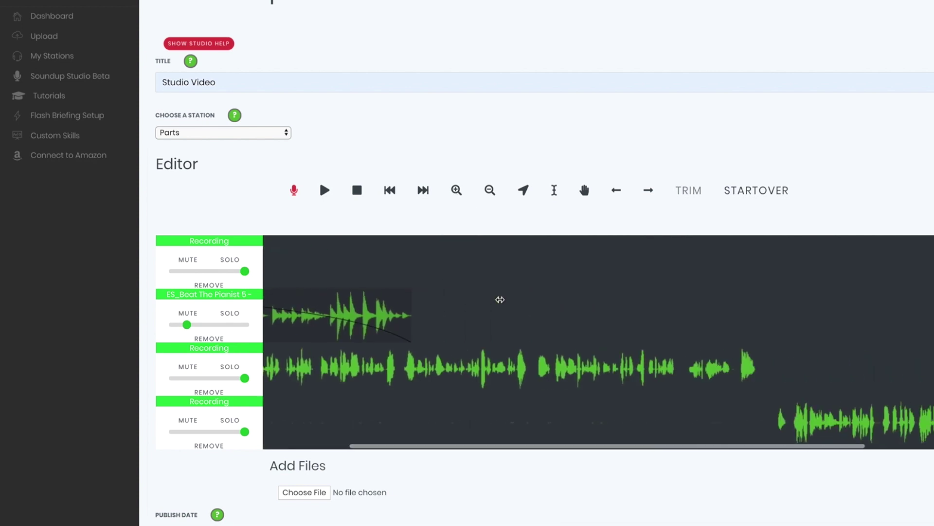
{"action": "scroll", "coordinate": [499, 299], "scroll_direction": "left", "scroll_amount": 6}
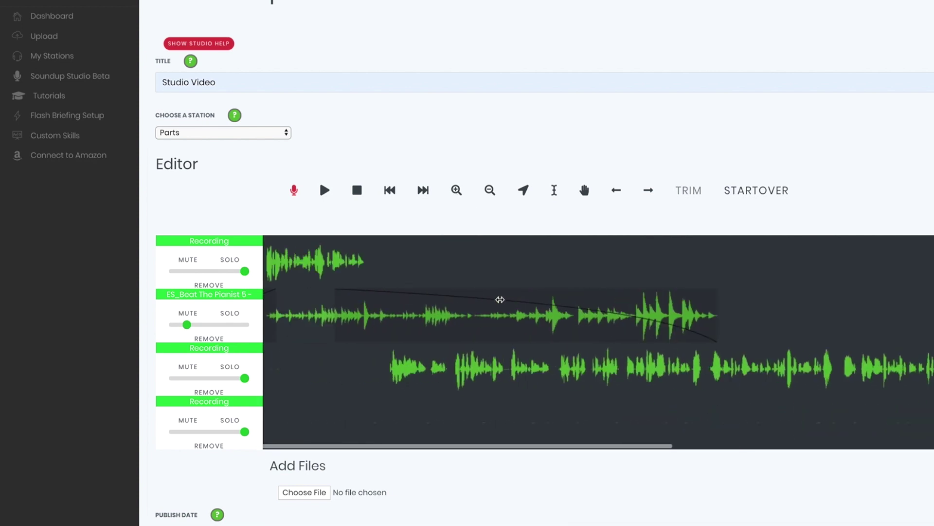
{"action": "left_click", "coordinate": [492, 197]}
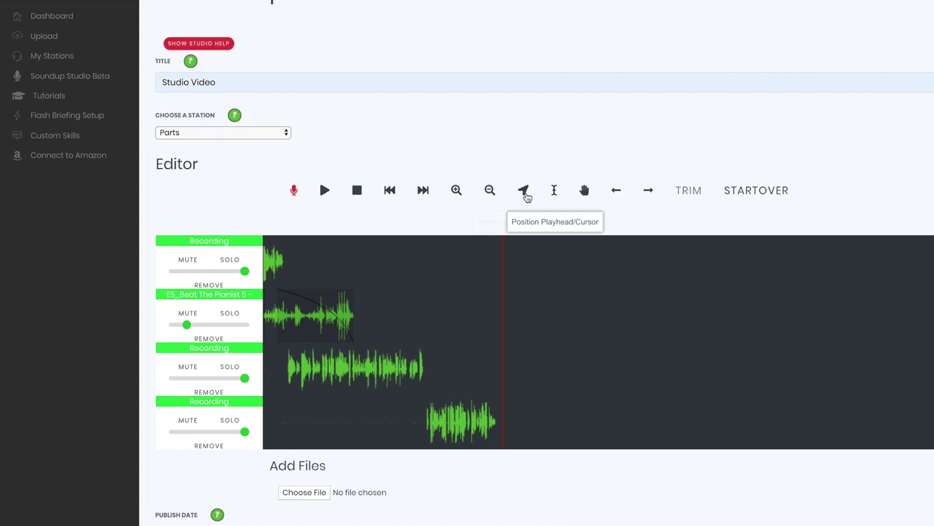
{"action": "left_click", "coordinate": [501, 290]}
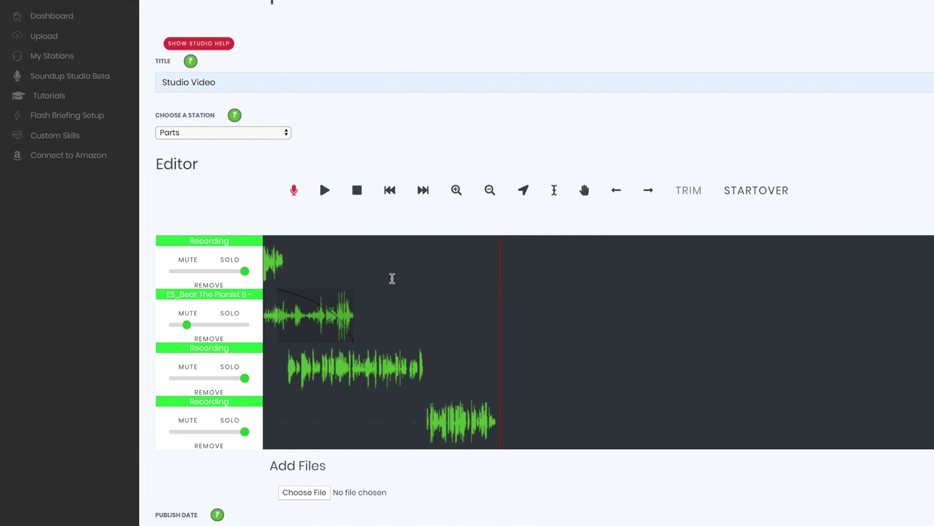
{"action": "left_click", "coordinate": [343, 275]}
{"action": "left_click", "coordinate": [477, 280]}
{"action": "left_click", "coordinate": [372, 271]}
{"action": "left_click", "coordinate": [325, 191]}
{"action": "left_click", "coordinate": [352, 193]}
Select a region near the end of track 3's recording and slide the fourth clip along the timeline
{"action": "left_click", "coordinate": [556, 192]}
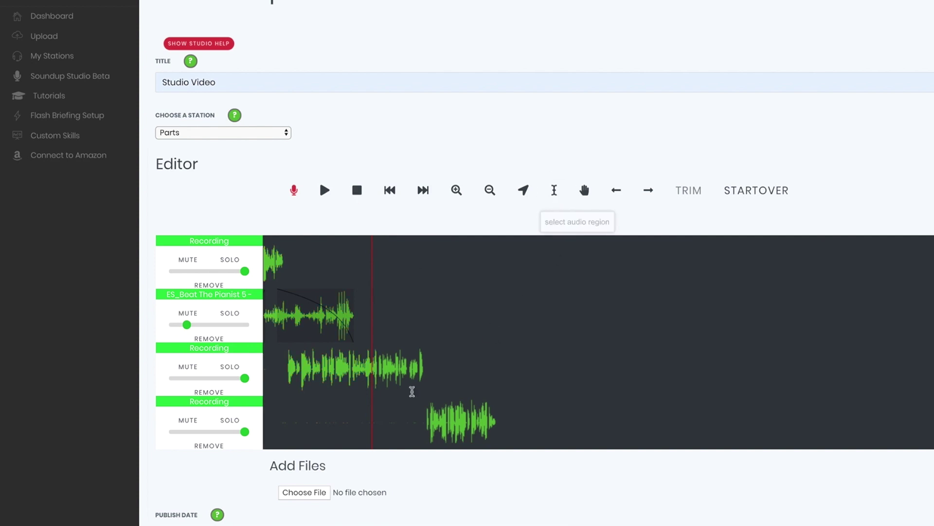
{"action": "left_click_drag", "start_coordinate": [432, 378], "coordinate": [375, 376]}
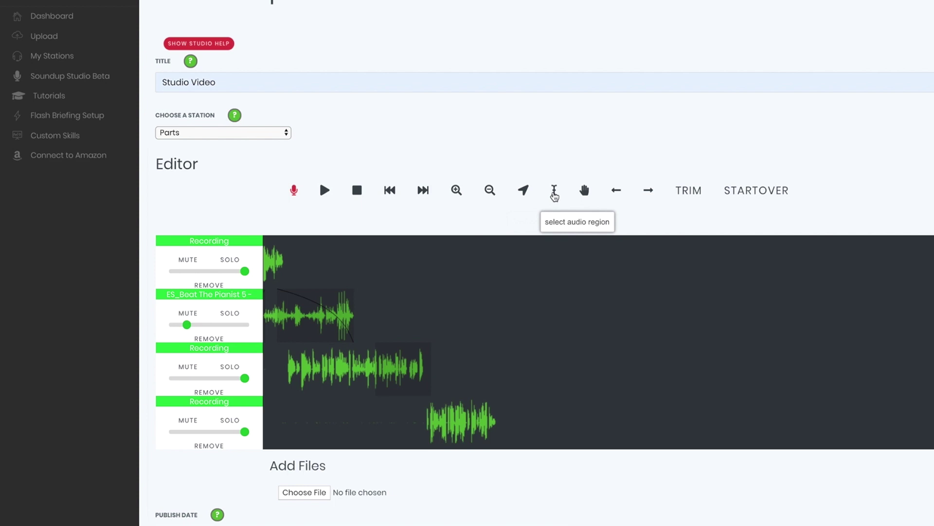
{"action": "left_click", "coordinate": [583, 192]}
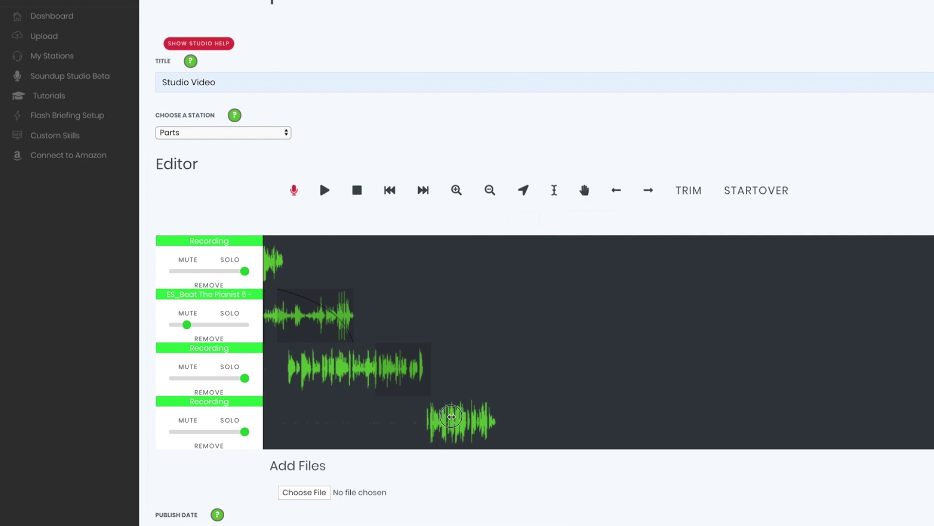
{"action": "mouse_move", "coordinate": [454, 426]}
{"action": "left_mouse_down"}
{"action": "mouse_move", "coordinate": [502, 426]}
{"action": "mouse_move", "coordinate": [415, 426]}
{"action": "mouse_move", "coordinate": [454, 426]}
{"action": "left_mouse_up"}
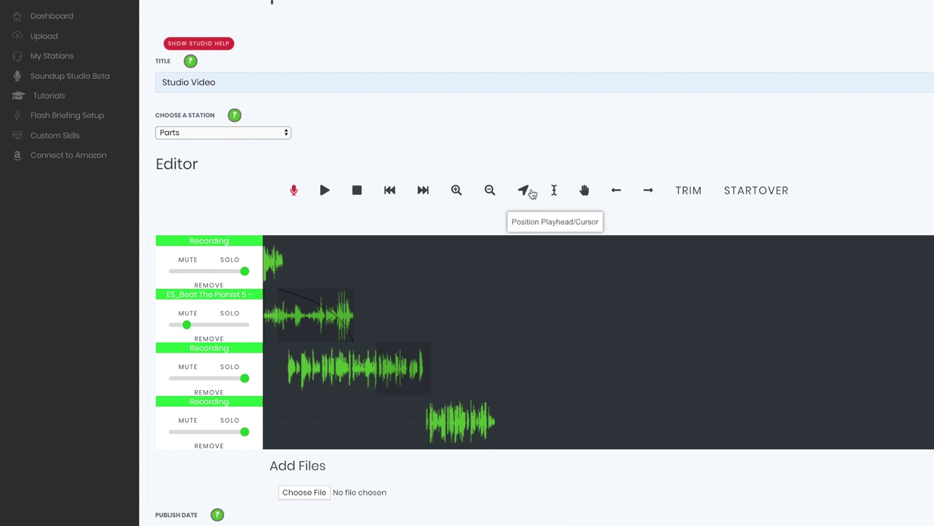
Place the playhead where track 3 ends and drag the last clip toward it
{"action": "left_click", "coordinate": [524, 190]}
{"action": "left_click", "coordinate": [424, 345]}
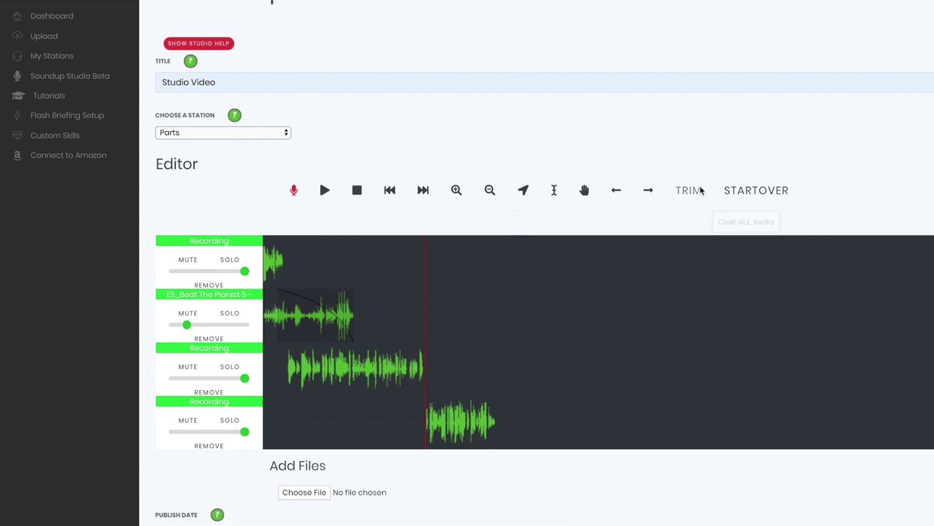
{"action": "left_click", "coordinate": [584, 190]}
{"action": "left_click_drag", "start_coordinate": [473, 420], "coordinate": [471, 420]}
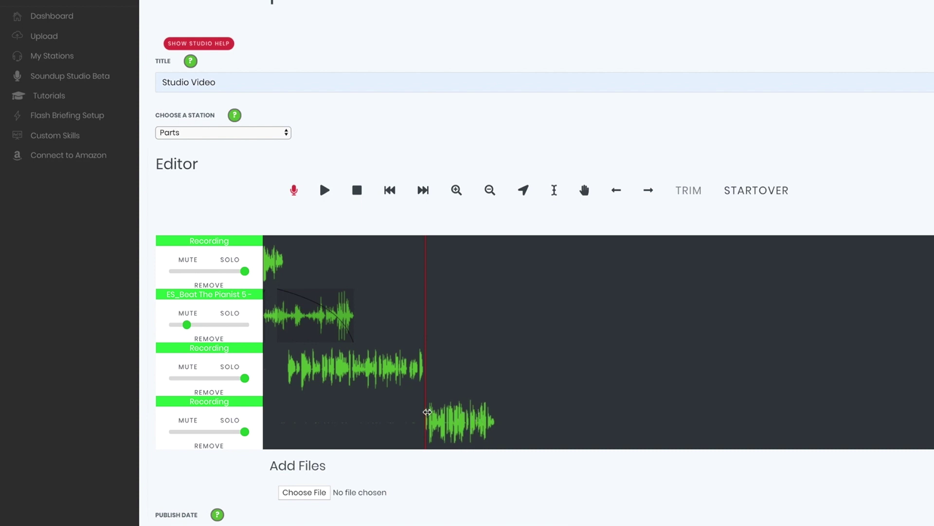
Zoom in to fine-tune the playhead at track 3's end, then nudge the last clip onto it
{"action": "left_click", "coordinate": [457, 190]}
{"action": "scroll", "coordinate": [676, 337], "scroll_direction": "right", "scroll_amount": 10}
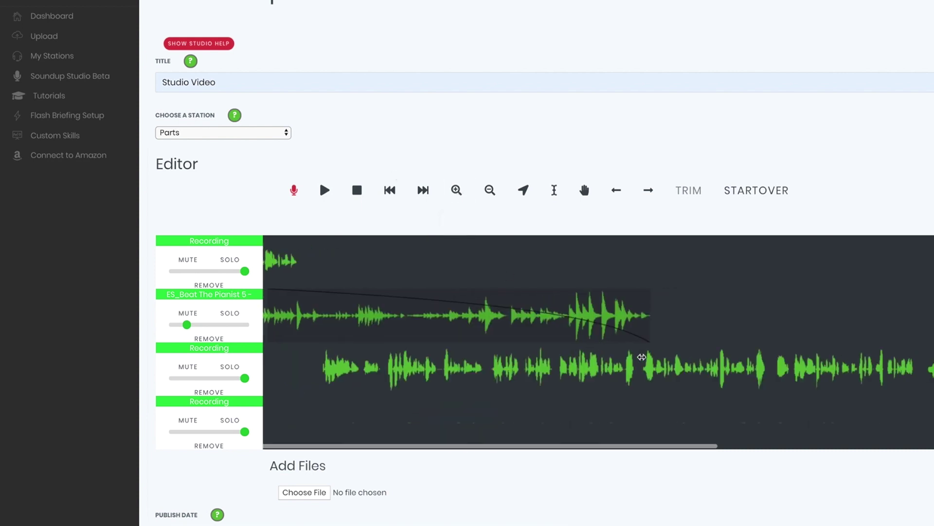
{"action": "left_click", "coordinate": [532, 191]}
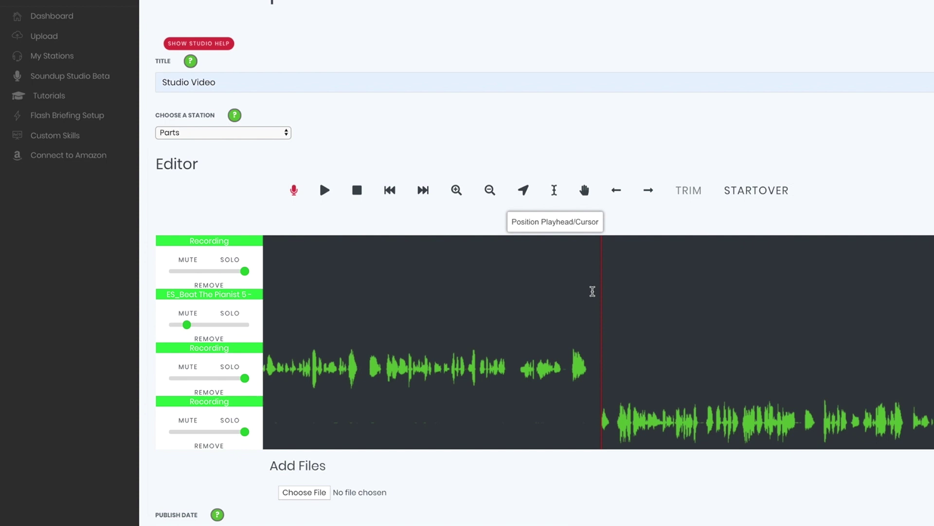
{"action": "left_click", "coordinate": [588, 343]}
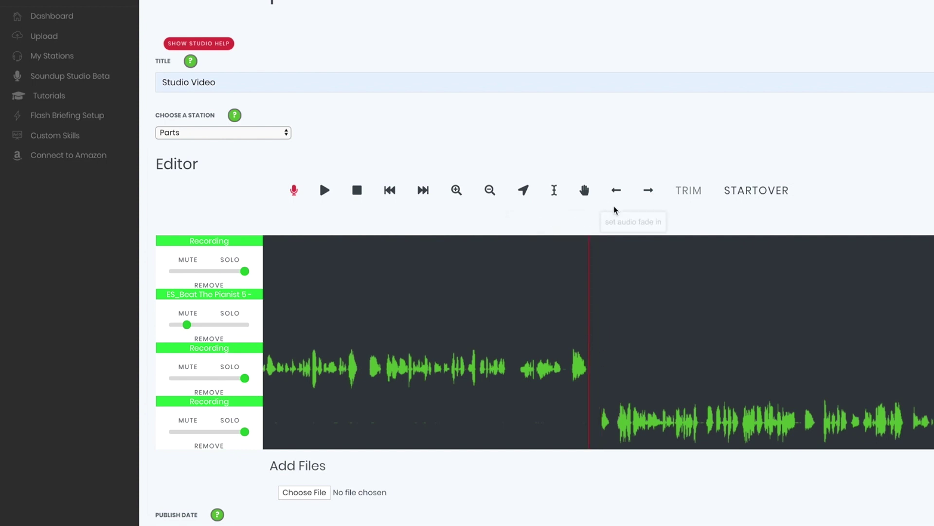
{"action": "left_click", "coordinate": [584, 190]}
{"action": "left_click", "coordinate": [649, 417]}
{"action": "scroll", "coordinate": [650, 417], "scroll_direction": "left", "scroll_amount": 3}
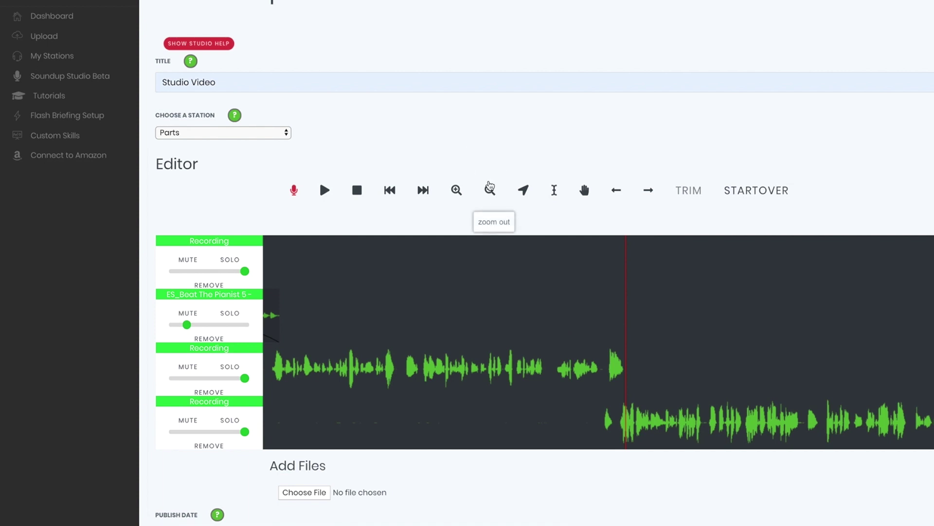
{"action": "left_click", "coordinate": [489, 190]}
{"action": "left_click", "coordinate": [466, 421]}
{"action": "left_click_drag", "start_coordinate": [467, 421], "coordinate": [465, 422]}
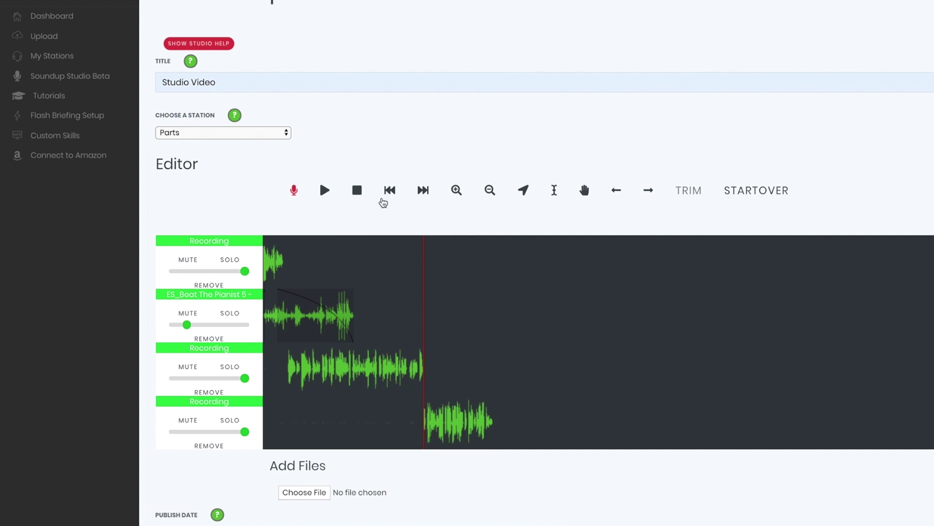
Play the mix from the start, briefly soloing the ES_Beat music track, then stop
{"action": "left_click", "coordinate": [383, 200]}
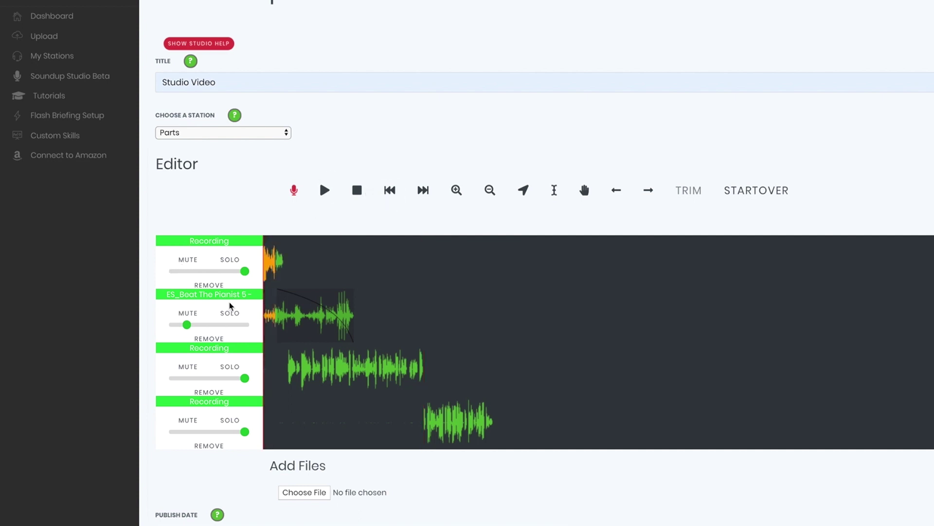
{"action": "left_click", "coordinate": [232, 315]}
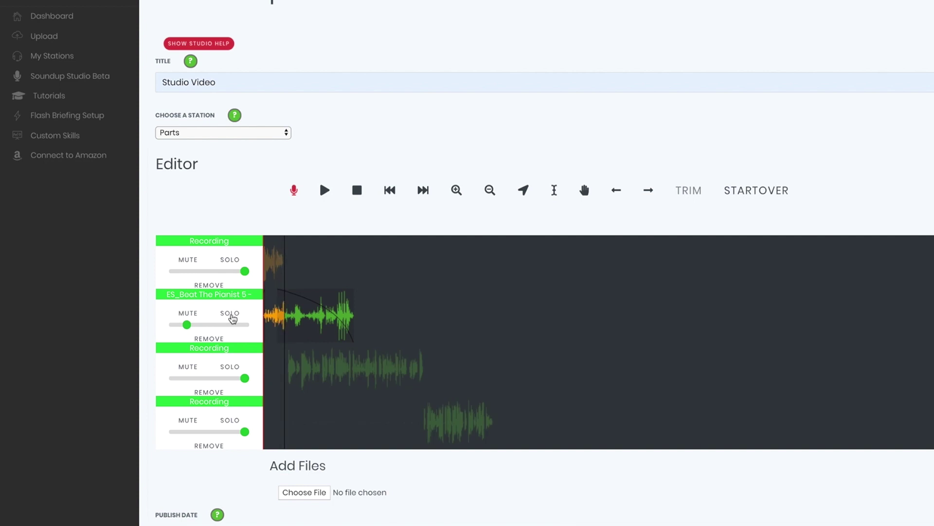
{"action": "left_click", "coordinate": [232, 315]}
{"action": "left_click", "coordinate": [360, 191]}
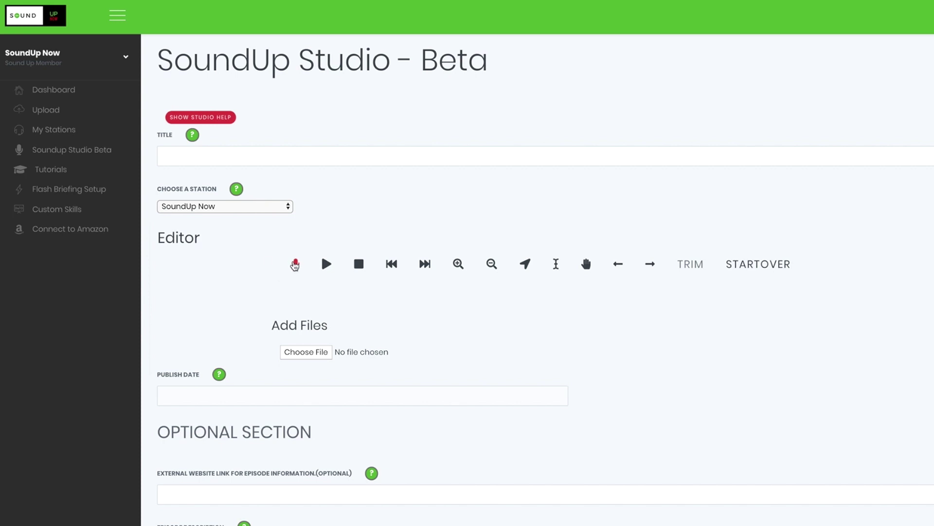
Enter 'Studio Video' as the episode title and choose the Parts station
{"action": "left_click", "coordinate": [253, 151]}
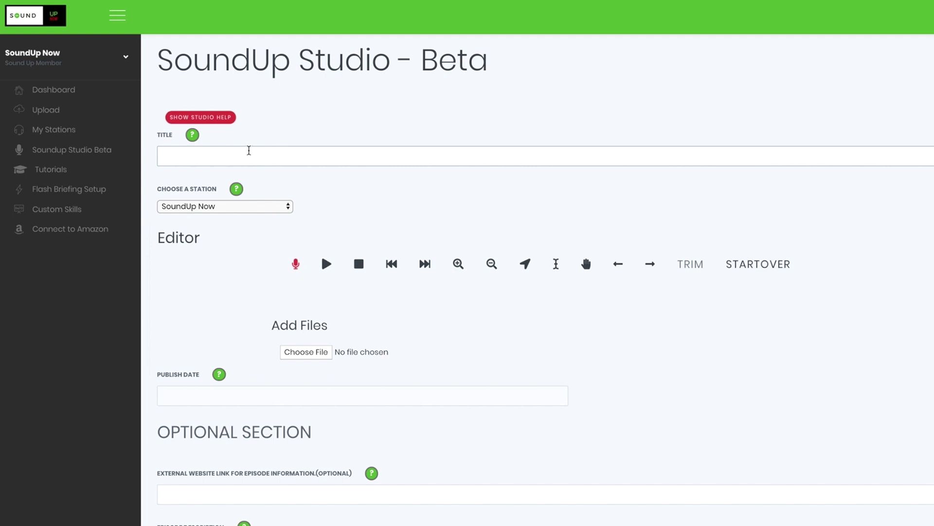
{"action": "left_click", "coordinate": [249, 150]}
{"action": "type", "text": "Stud"}
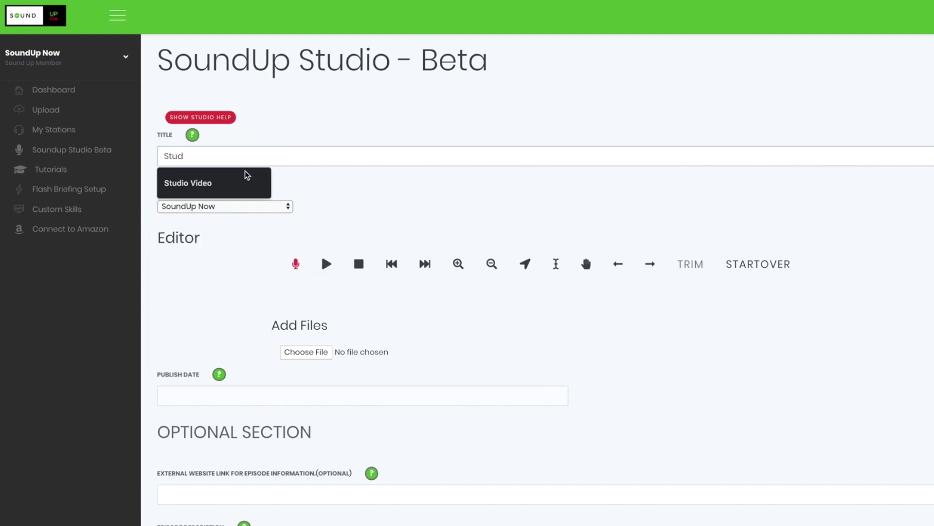
{"action": "left_click", "coordinate": [247, 176]}
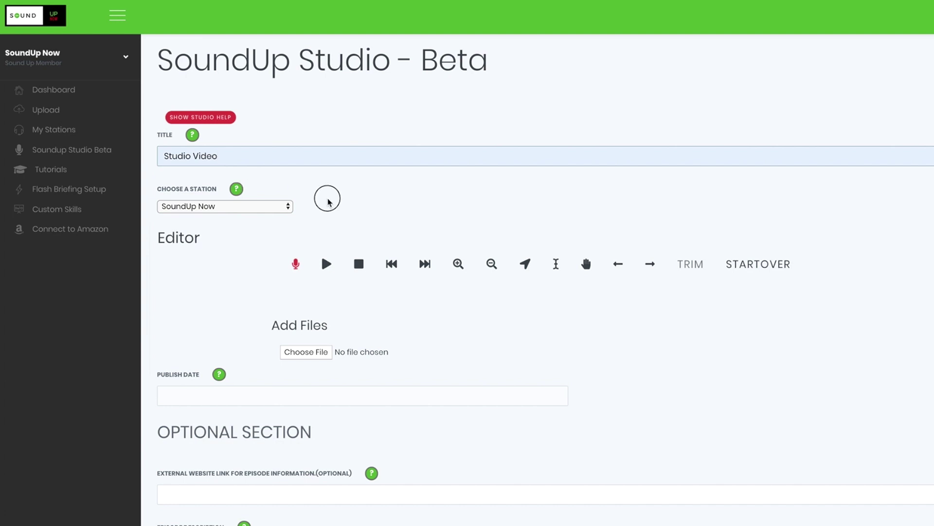
{"action": "left_click", "coordinate": [261, 212]}
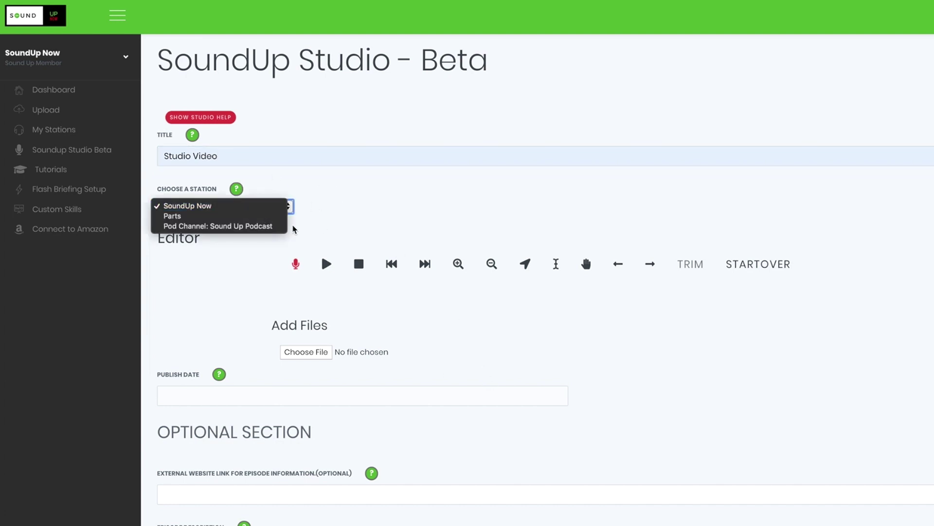
{"action": "left_click", "coordinate": [184, 217]}
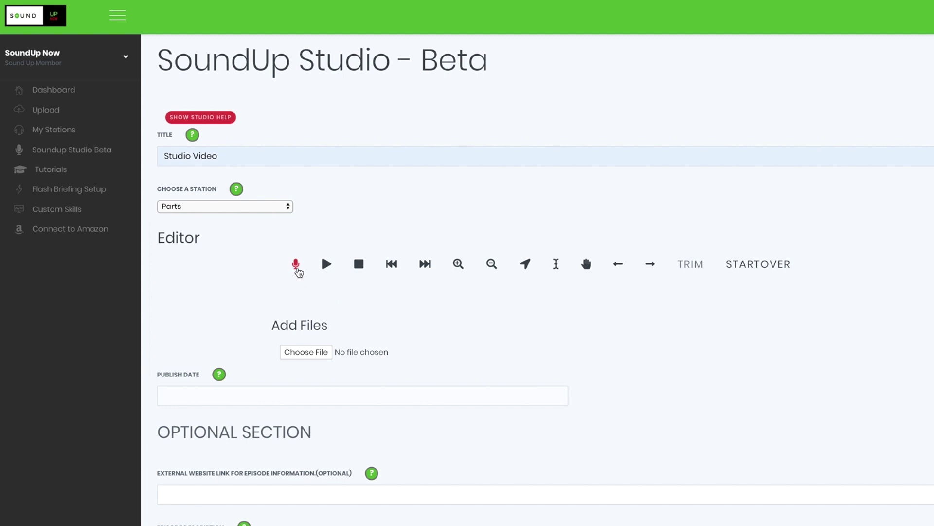
Record a short intro voice clip with the microphone button
{"action": "left_click", "coordinate": [295, 267]}
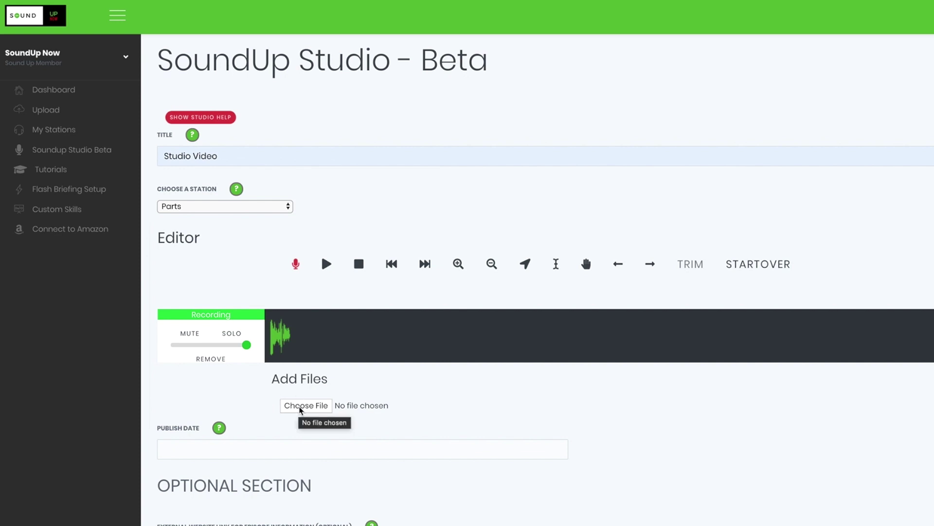
Add the ES_Beat The Pianist 5 music file as a track and play the mix, adjusting volume
{"action": "left_click", "coordinate": [300, 411]}
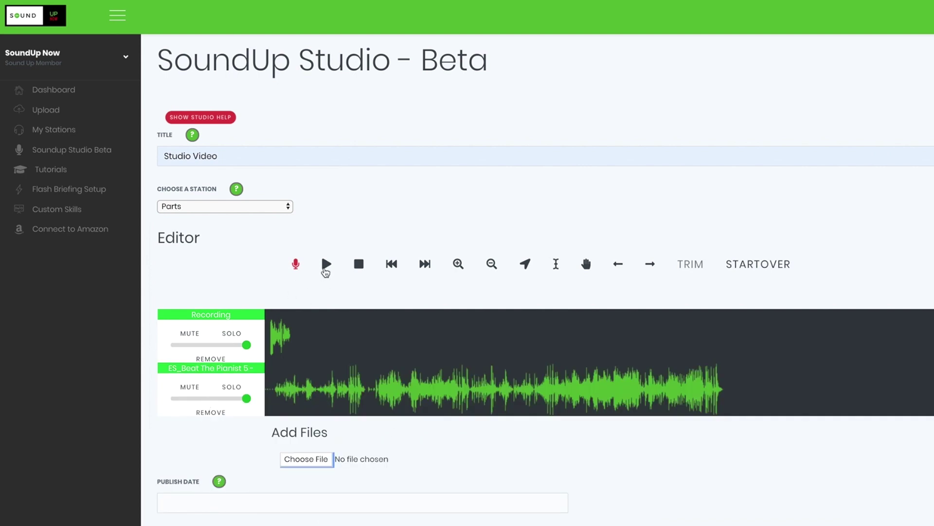
{"action": "key", "text": "XF86AudioLowerVolume"}
{"action": "key", "text": "XF86AudioLowerVolume"}
{"action": "key", "text": "XF86AudioLowerVolume"}
{"action": "key", "text": "XF86AudioLowerVolume"}
{"action": "key", "text": "XF86AudioLowerVolume"}
{"action": "key", "text": "XF86AudioLowerVolume"}
{"action": "left_click", "coordinate": [325, 265]}
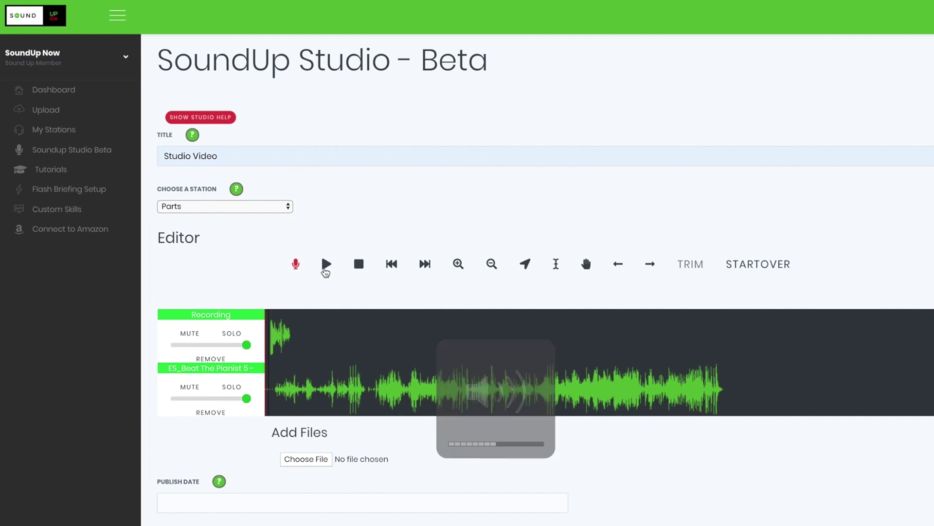
{"action": "key", "text": "XF86AudioRaiseVolume"}
{"action": "key", "text": "XF86AudioRaiseVolume"}
{"action": "key", "text": "XF86AudioRaiseVolume"}
{"action": "key", "text": "XF86AudioRaiseVolume"}
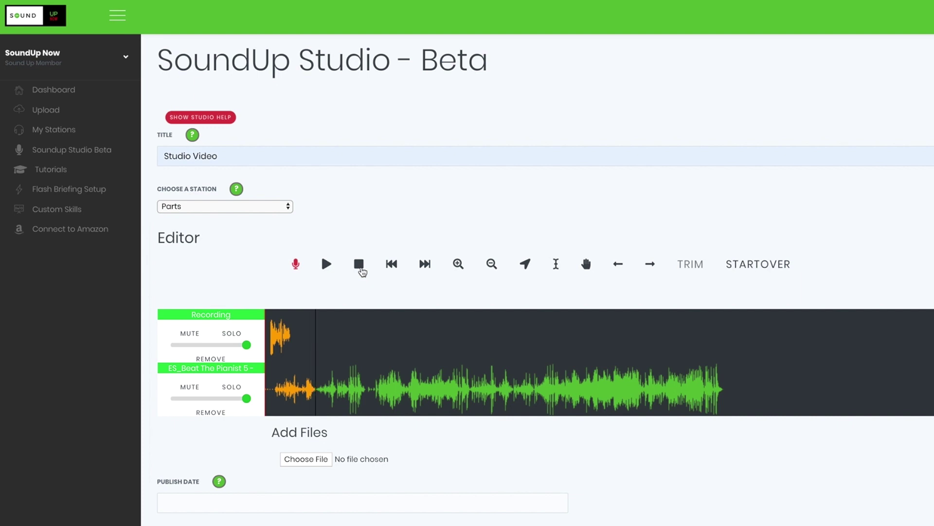
{"action": "left_click", "coordinate": [361, 270]}
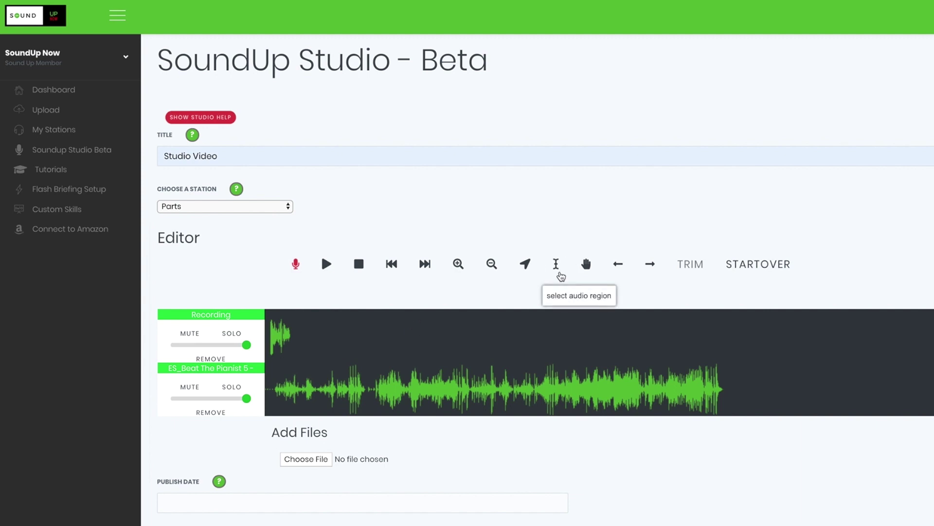
Play the mix and drag the ES_Beat track's volume slider down to about half
{"action": "left_click", "coordinate": [319, 348]}
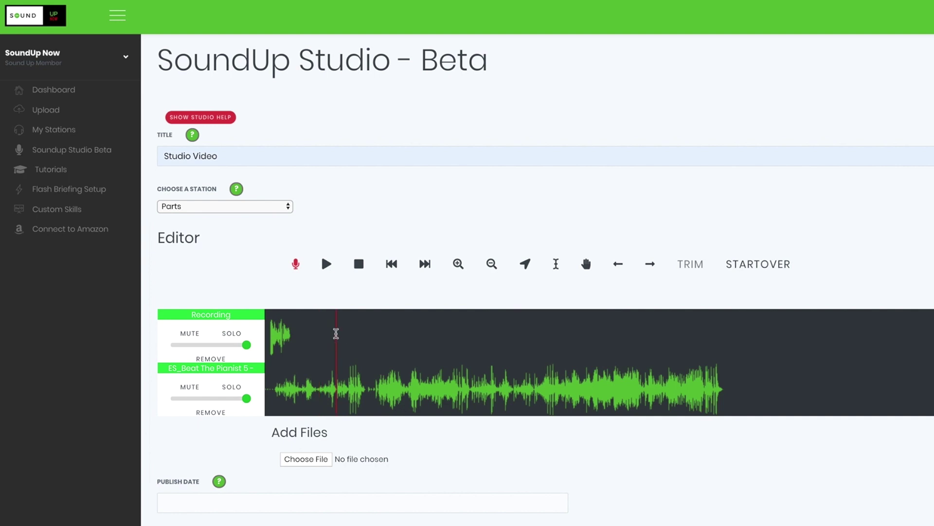
{"action": "left_click", "coordinate": [304, 340]}
{"action": "left_click", "coordinate": [335, 345]}
{"action": "left_click", "coordinate": [326, 264]}
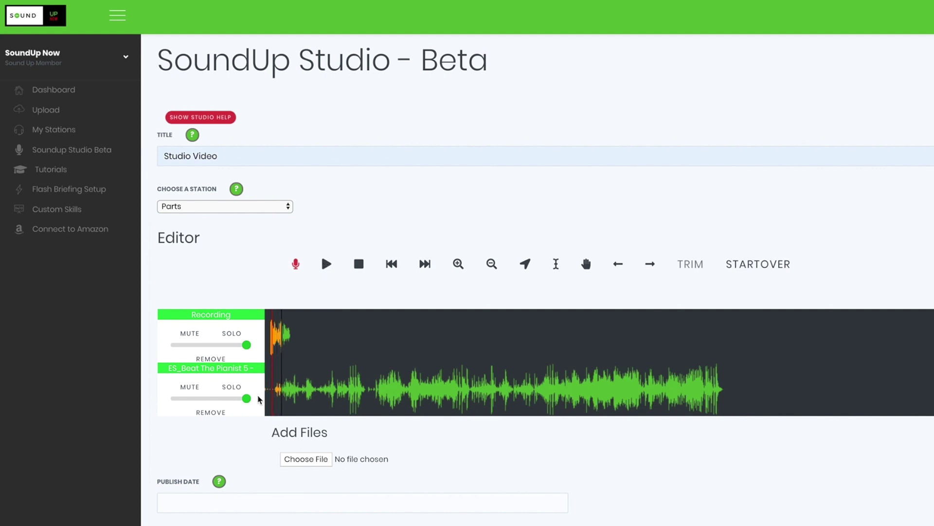
{"action": "left_click_drag", "start_coordinate": [246, 398], "coordinate": [199, 398]}
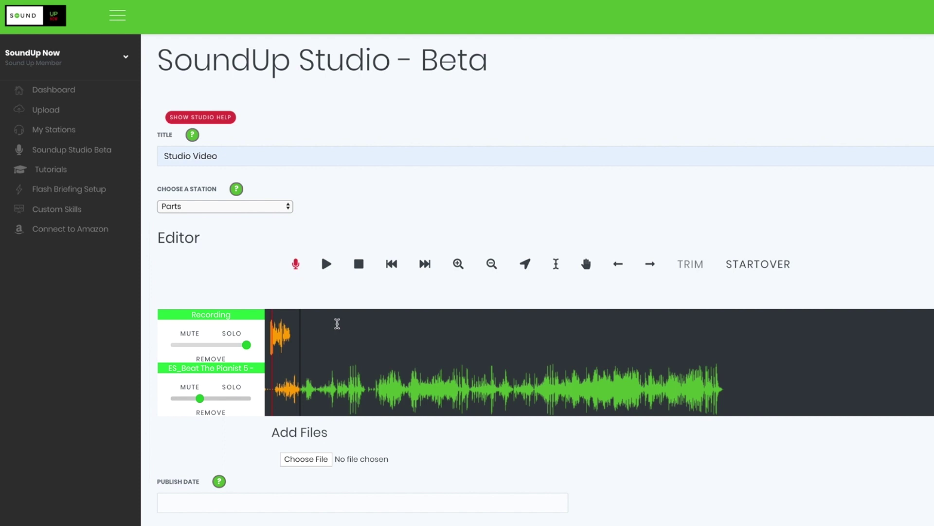
{"action": "left_click", "coordinate": [357, 266]}
{"action": "left_click", "coordinate": [358, 265]}
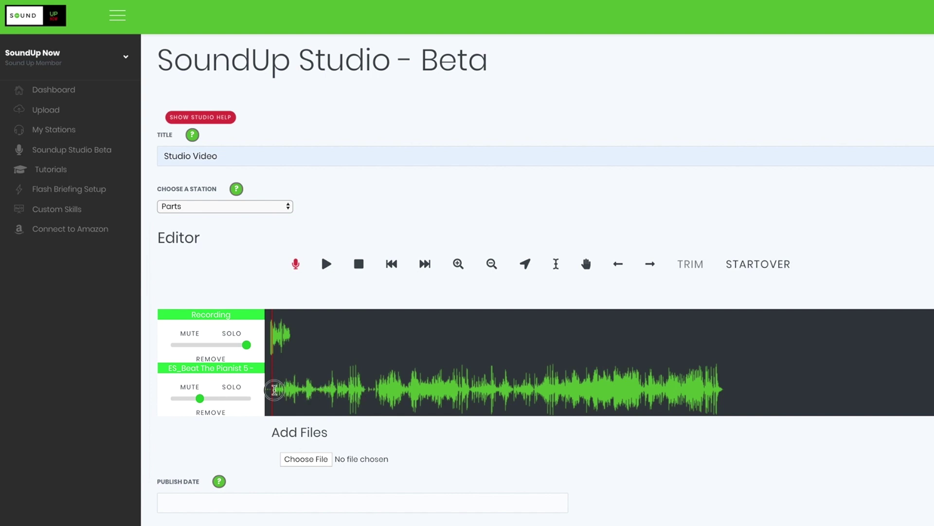
Select the music track's opening section and trim the clip to it
{"action": "left_click", "coordinate": [325, 390]}
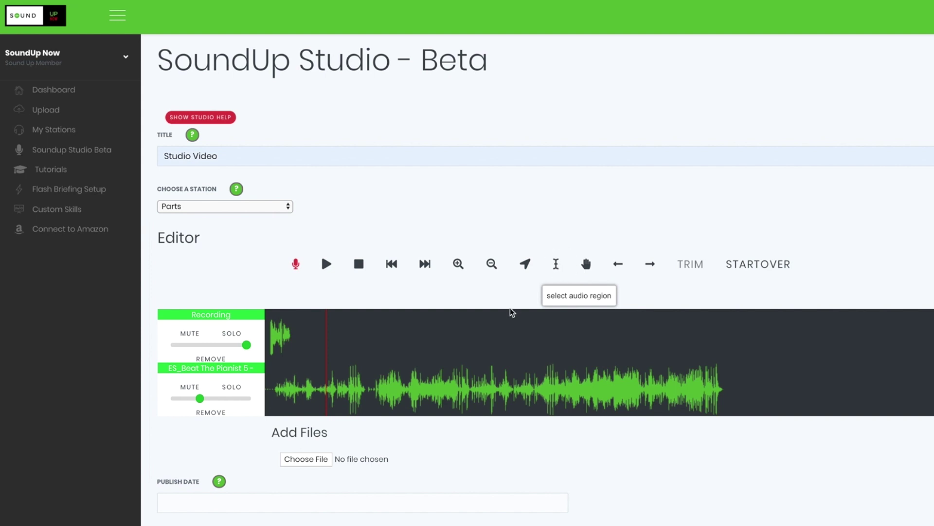
{"action": "left_click_drag", "start_coordinate": [266, 391], "coordinate": [365, 399]}
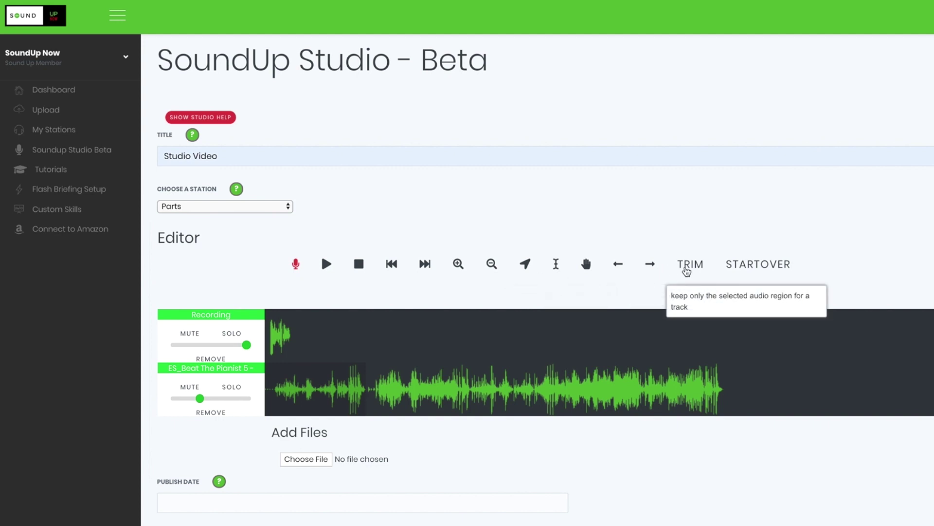
{"action": "left_click", "coordinate": [686, 269]}
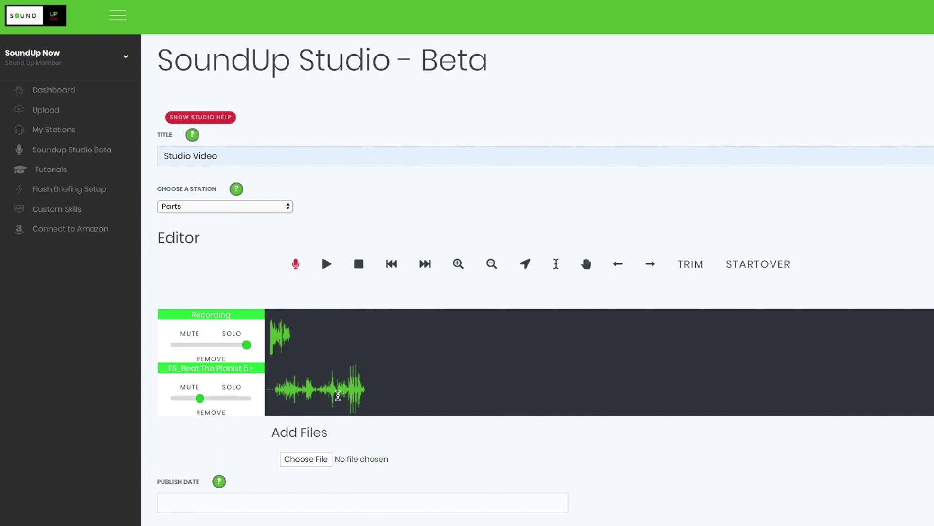
Add a fade-out to the music clip, moving its start earlier for a longer fade
{"action": "left_click", "coordinate": [651, 265]}
{"action": "left_click", "coordinate": [318, 395]}
{"action": "left_click", "coordinate": [359, 378]}
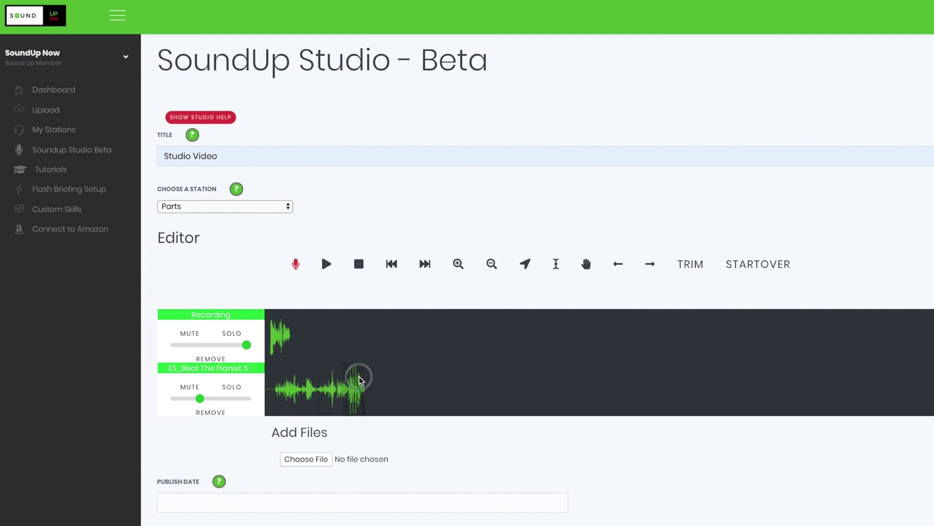
{"action": "left_click", "coordinate": [290, 392]}
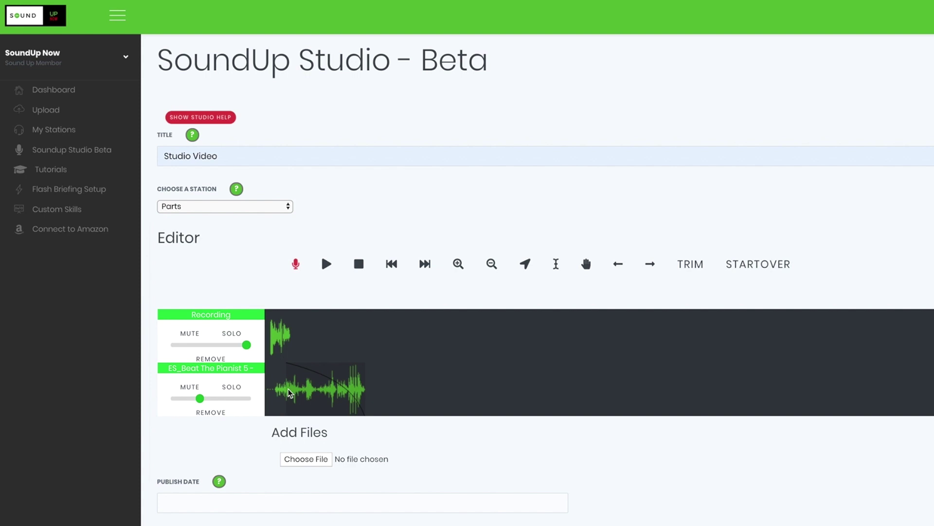
{"action": "left_click", "coordinate": [339, 388]}
{"action": "left_click", "coordinate": [294, 389]}
{"action": "left_click", "coordinate": [305, 390]}
{"action": "left_click", "coordinate": [290, 391]}
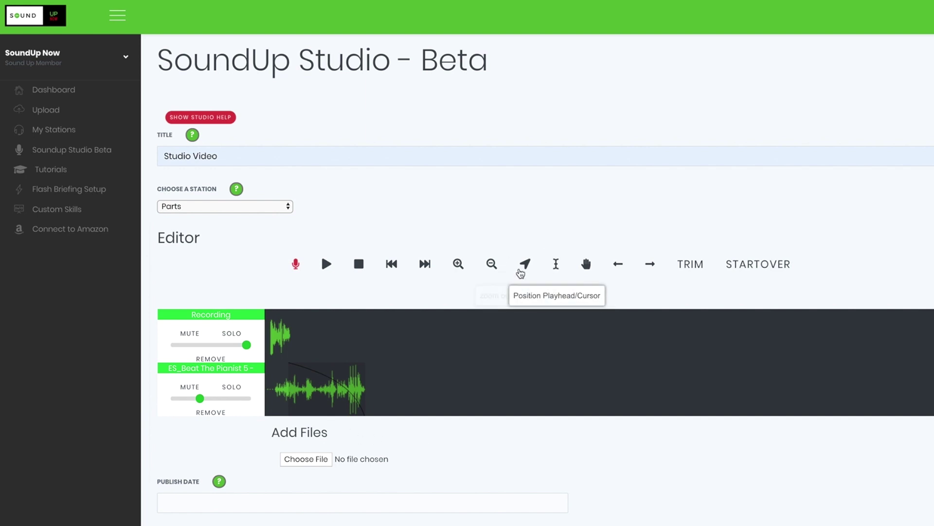
Set the playhead partway into the music and record a new voice track from there
{"action": "left_click", "coordinate": [300, 322]}
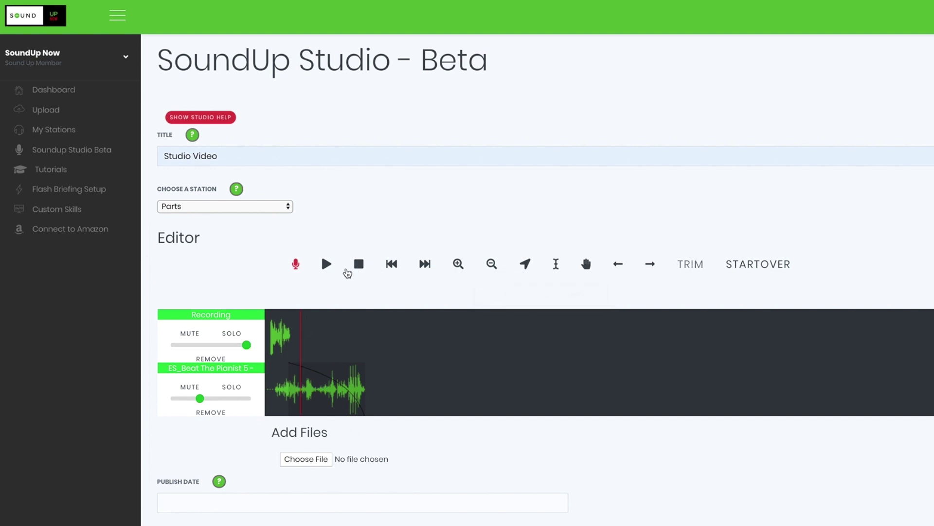
{"action": "left_click", "coordinate": [296, 264]}
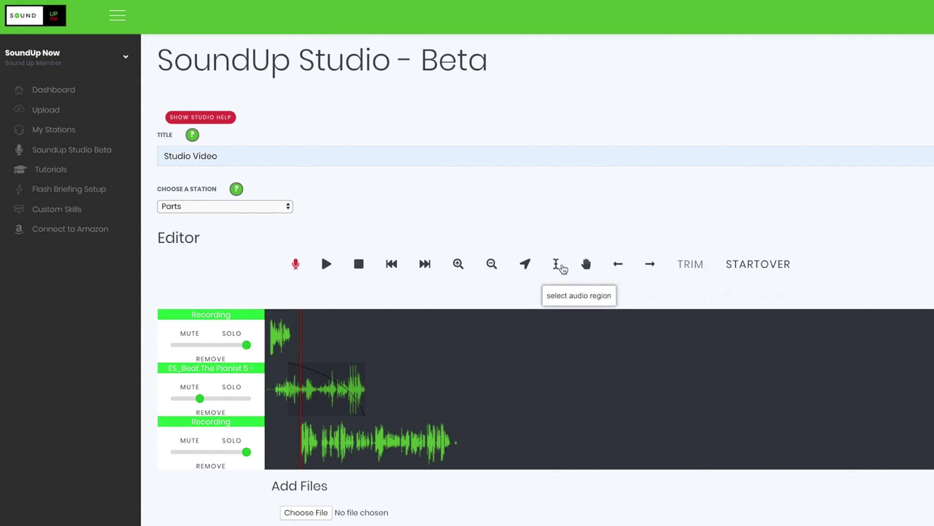
Trim the voice track to its main spoken part, then nudge the music clip to the timeline start
{"action": "left_click_drag", "start_coordinate": [298, 440], "coordinate": [452, 455]}
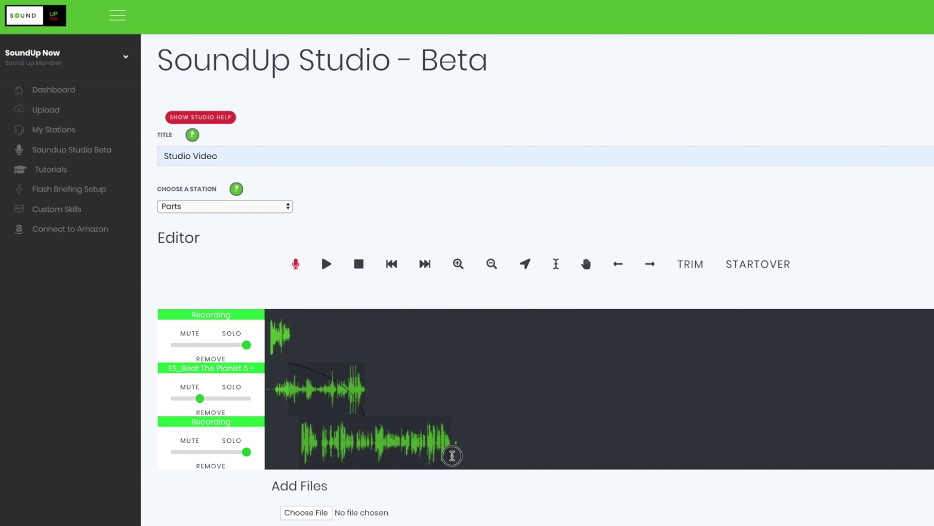
{"action": "left_click", "coordinate": [691, 264]}
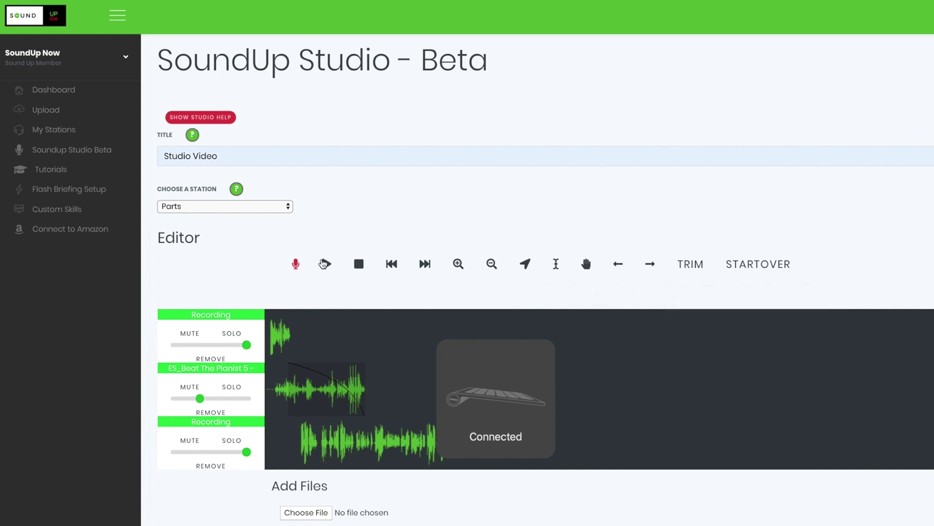
{"action": "left_click", "coordinate": [326, 266]}
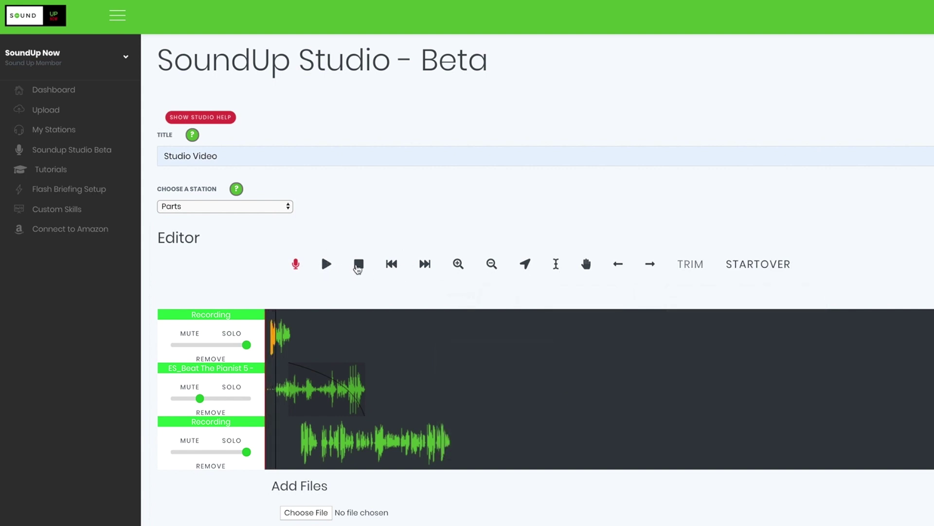
{"action": "left_click", "coordinate": [358, 267]}
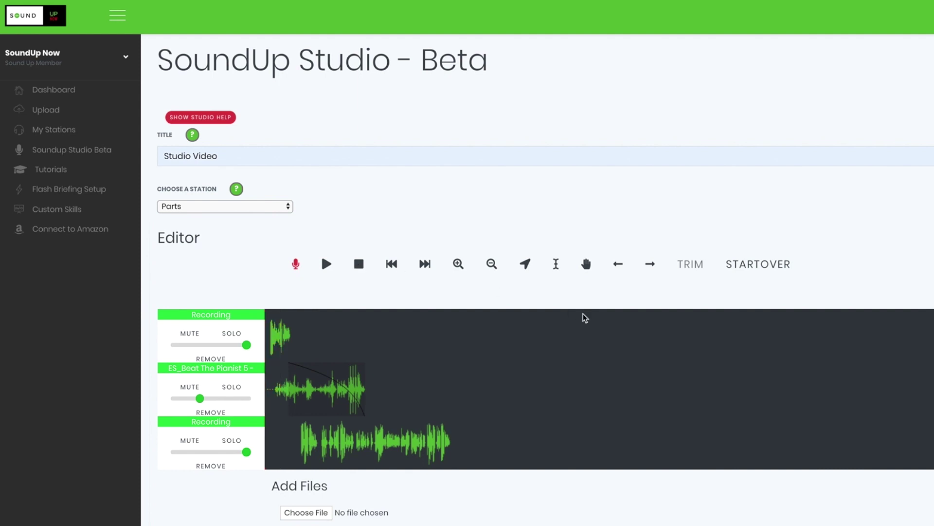
{"action": "left_click", "coordinate": [586, 264]}
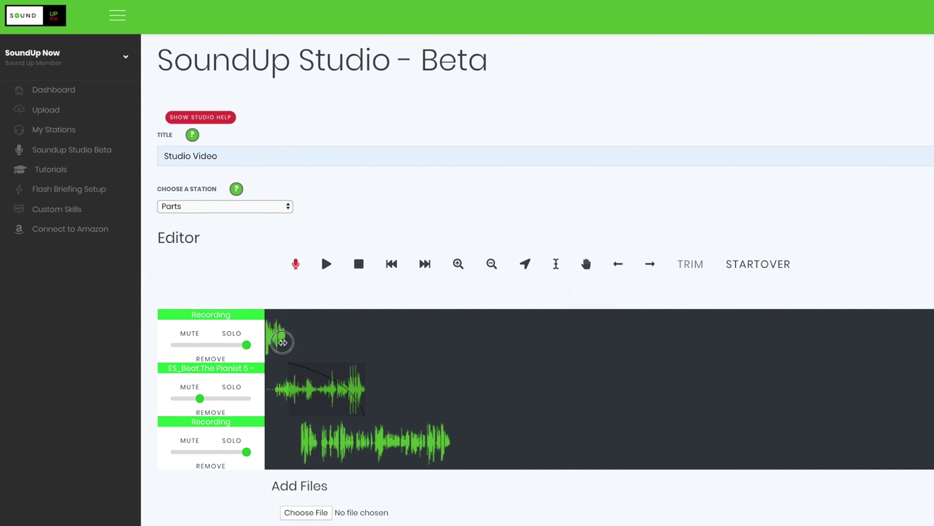
{"action": "left_click_drag", "start_coordinate": [314, 382], "coordinate": [308, 382]}
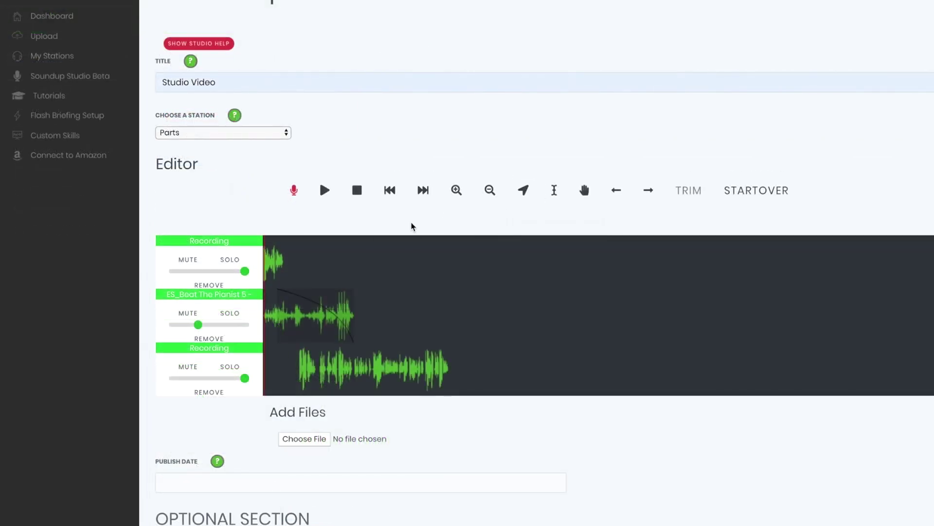
Lower the ES_Beat music track's volume a little further while the mix plays
{"action": "left_click", "coordinate": [327, 192]}
{"action": "left_click_drag", "start_coordinate": [198, 324], "coordinate": [187, 333]}
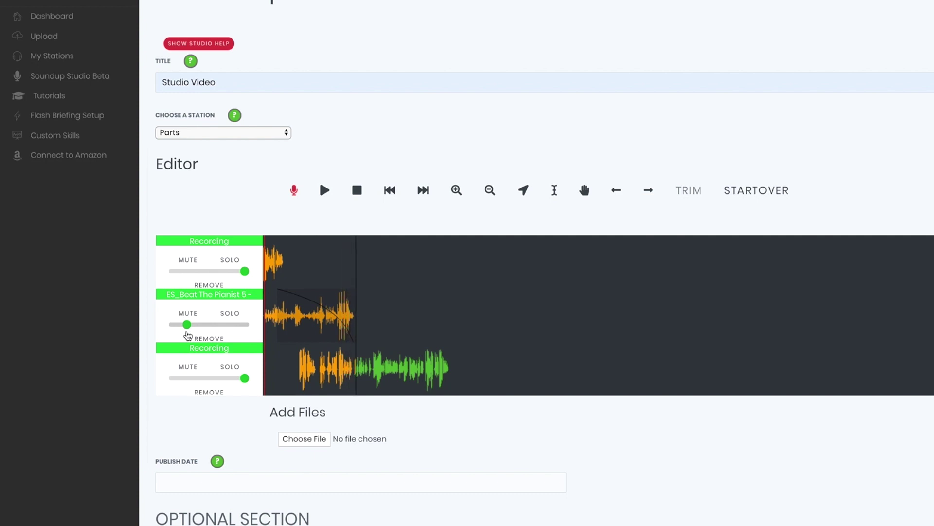
{"action": "left_click", "coordinate": [357, 190]}
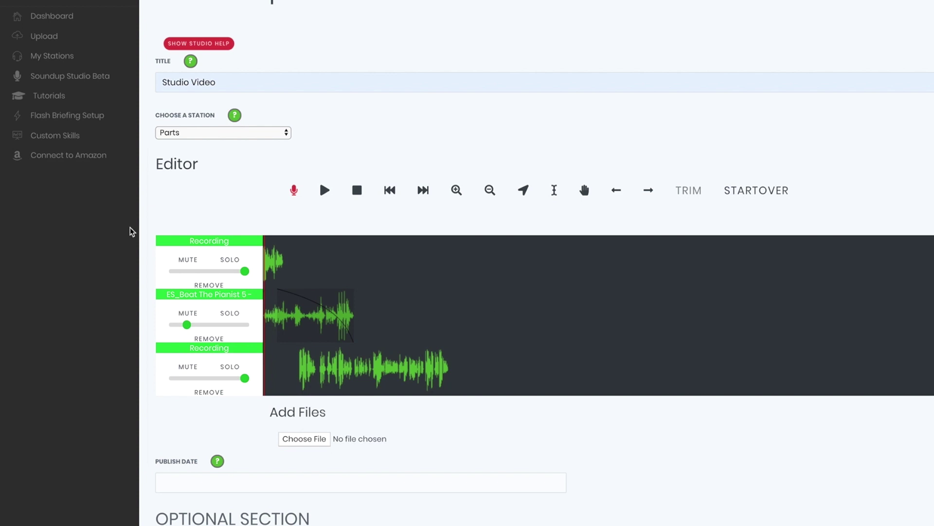
Set the publish date to 07/01/2019 and start recording a fourth track for the outro
{"action": "left_click", "coordinate": [260, 483]}
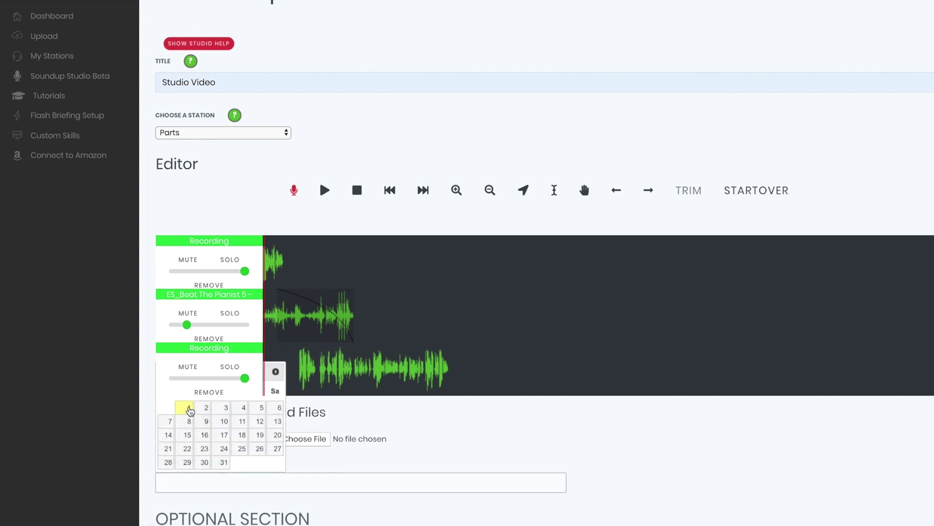
{"action": "left_click", "coordinate": [190, 411]}
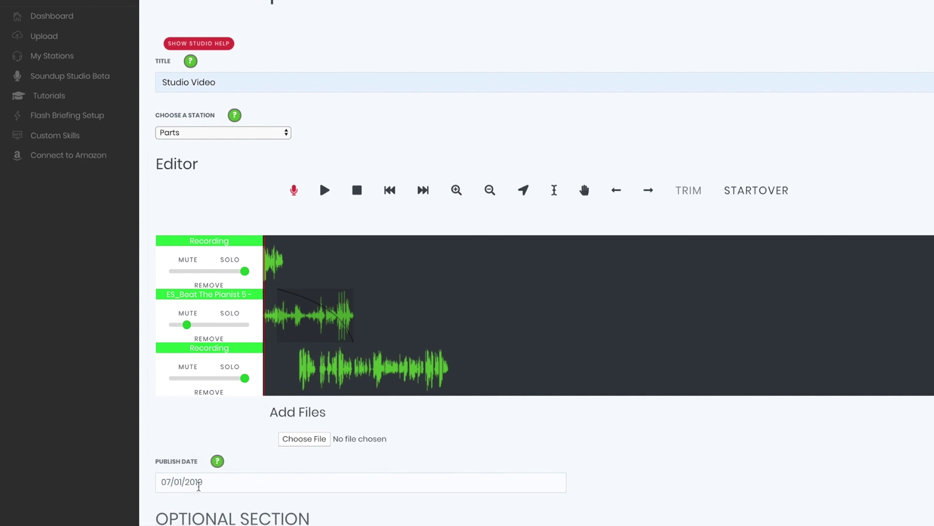
{"action": "left_click", "coordinate": [294, 190]}
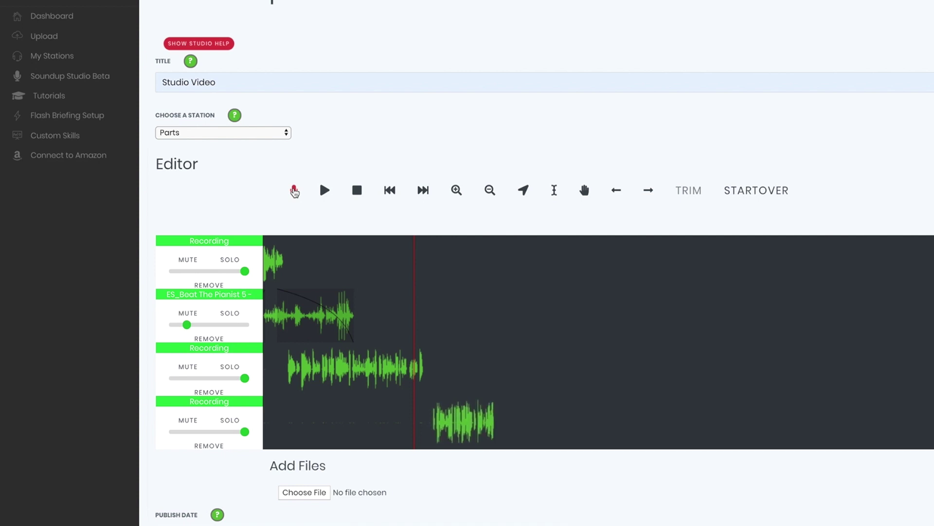
Stop the outro recording and shift its clip slightly earlier on the fourth track
{"action": "left_click", "coordinate": [294, 191]}
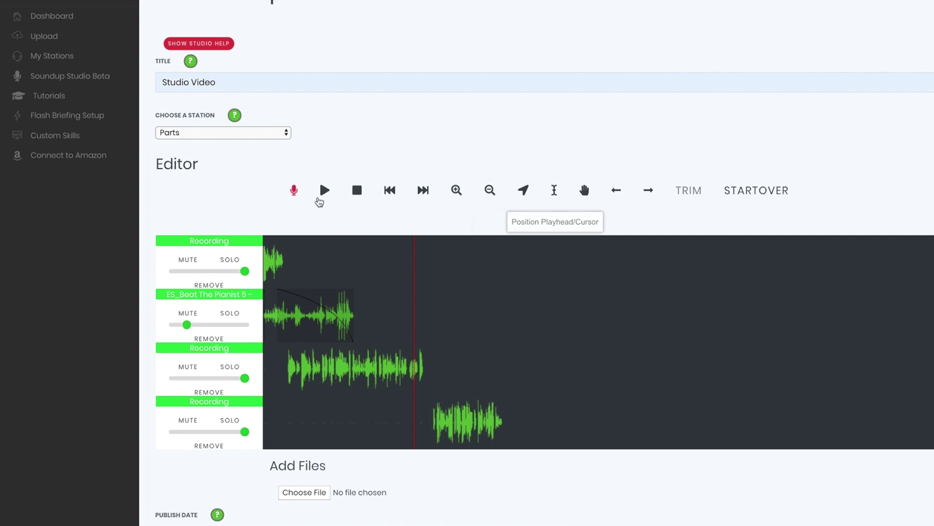
{"action": "left_click", "coordinate": [584, 189]}
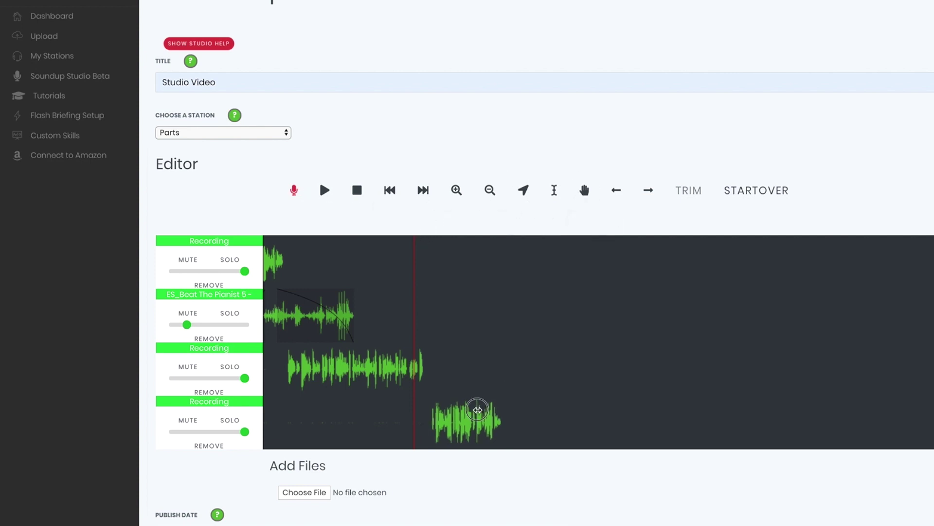
{"action": "left_click_drag", "start_coordinate": [479, 409], "coordinate": [473, 410]}
Play the four-track mix to review the outro, then stop playback
{"action": "left_click", "coordinate": [325, 191]}
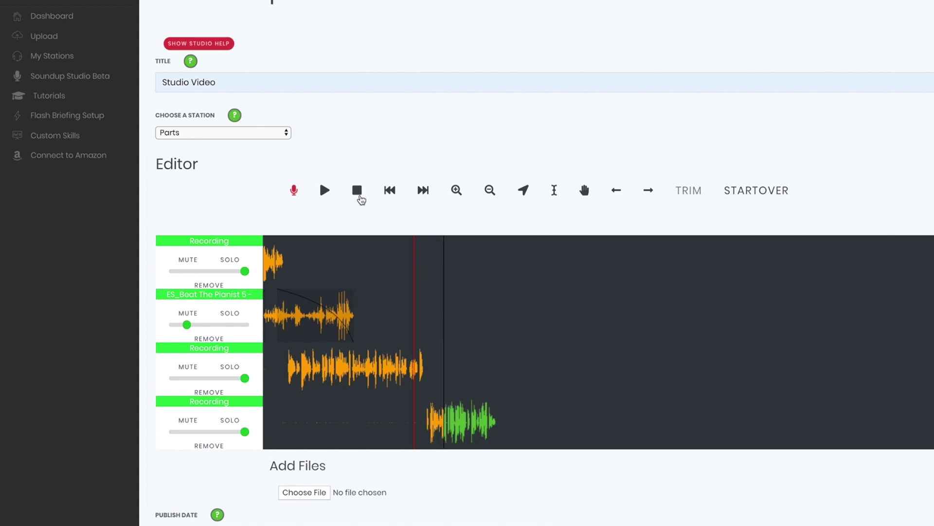
{"action": "left_click", "coordinate": [360, 197]}
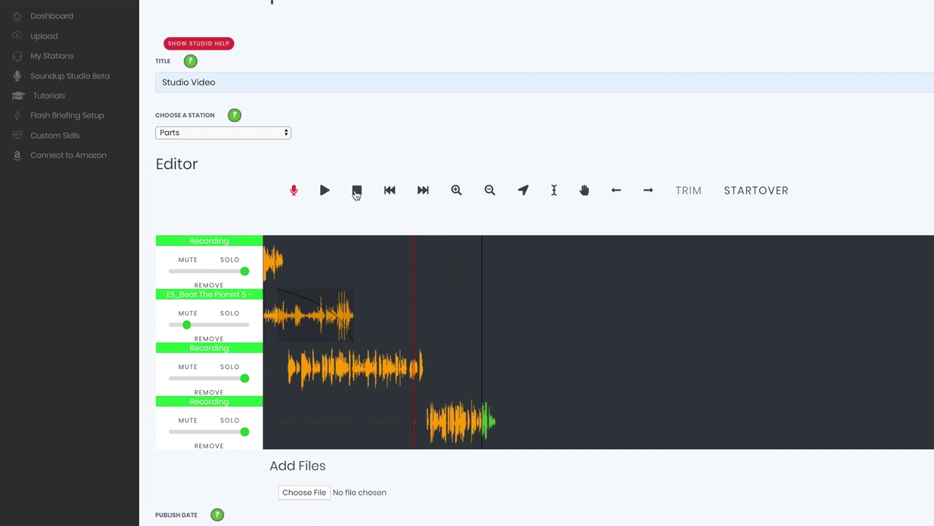
{"action": "left_click", "coordinate": [357, 192]}
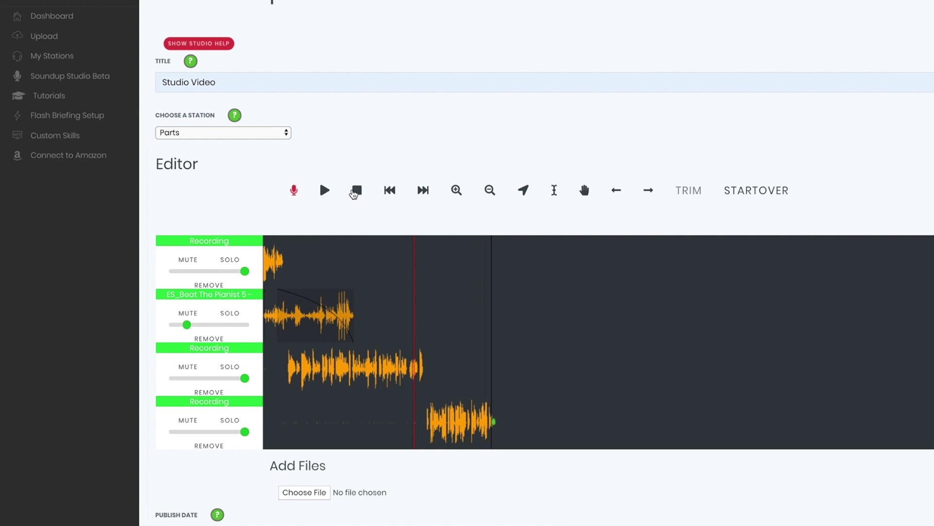